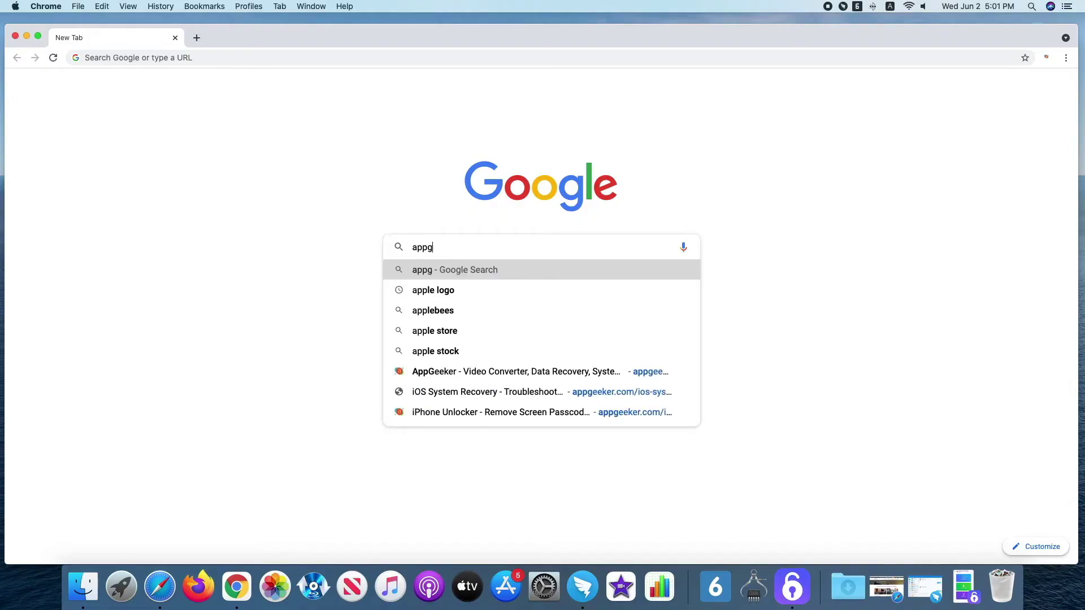
type("eeker.com")
Load appgeeker.com and open its iPhone/iPad Unlocker product page.
key("Return")
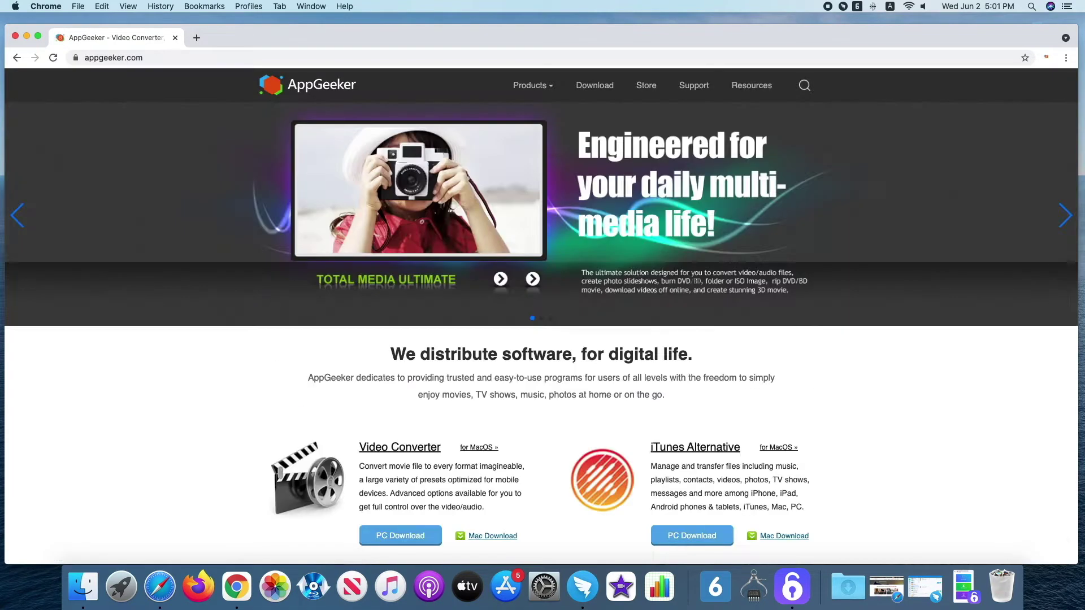
left_click(553, 200)
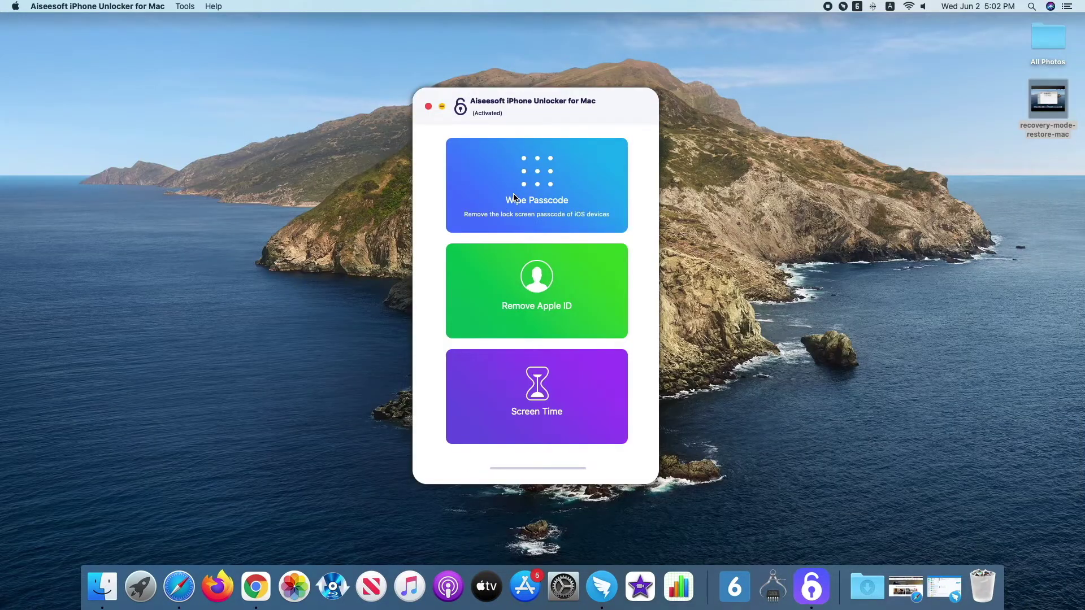
Start Wipe Passcode for an iPhone, device type iPhone 6s, and download its firmware.
left_click(568, 206)
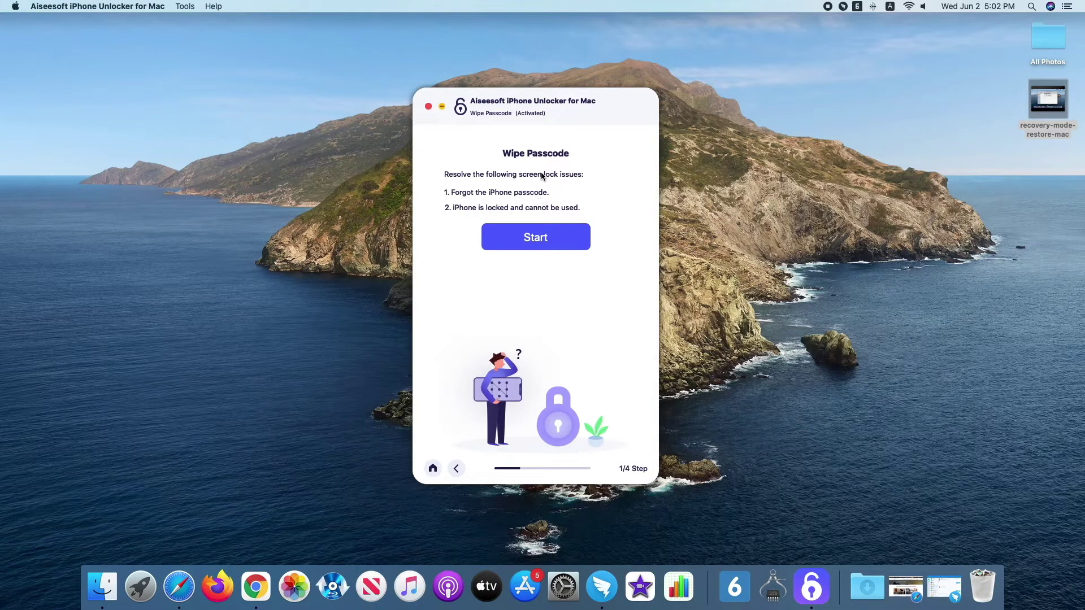
left_click(542, 236)
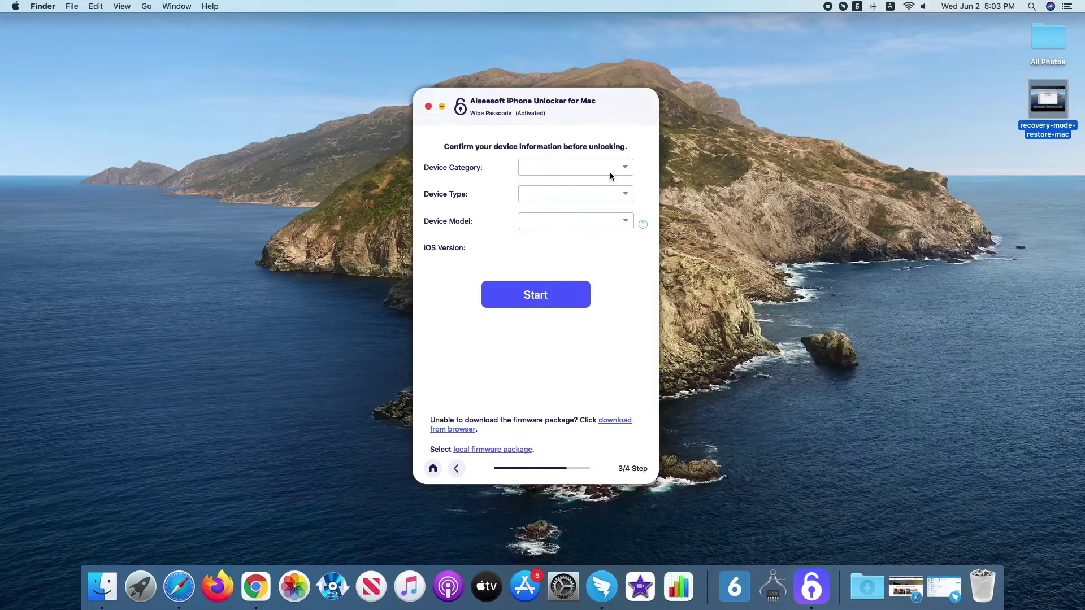
left_click(610, 169)
left_click(585, 178)
left_click(583, 194)
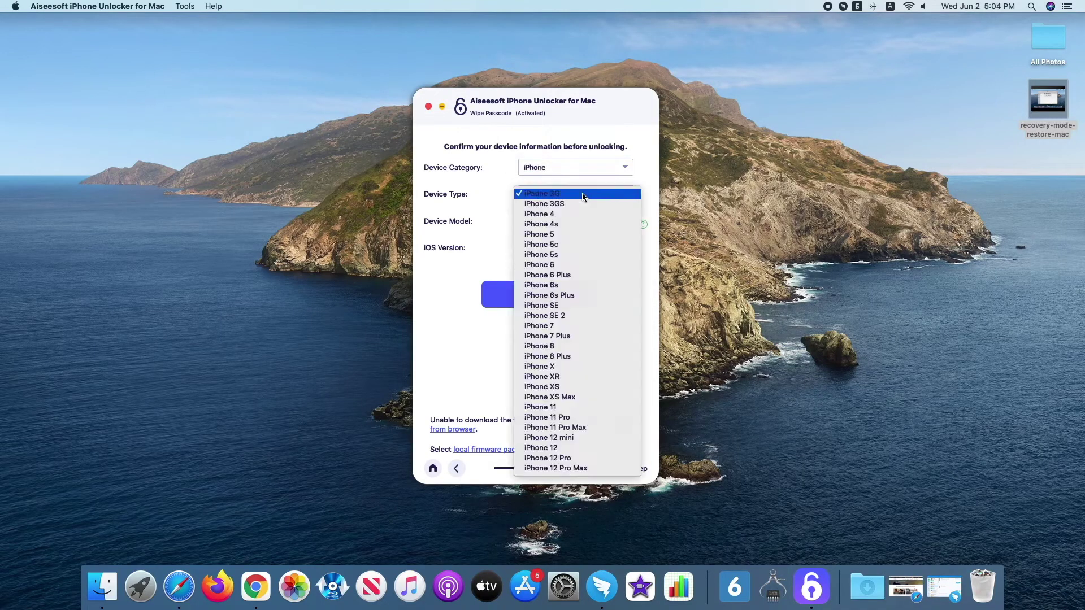
left_click(576, 284)
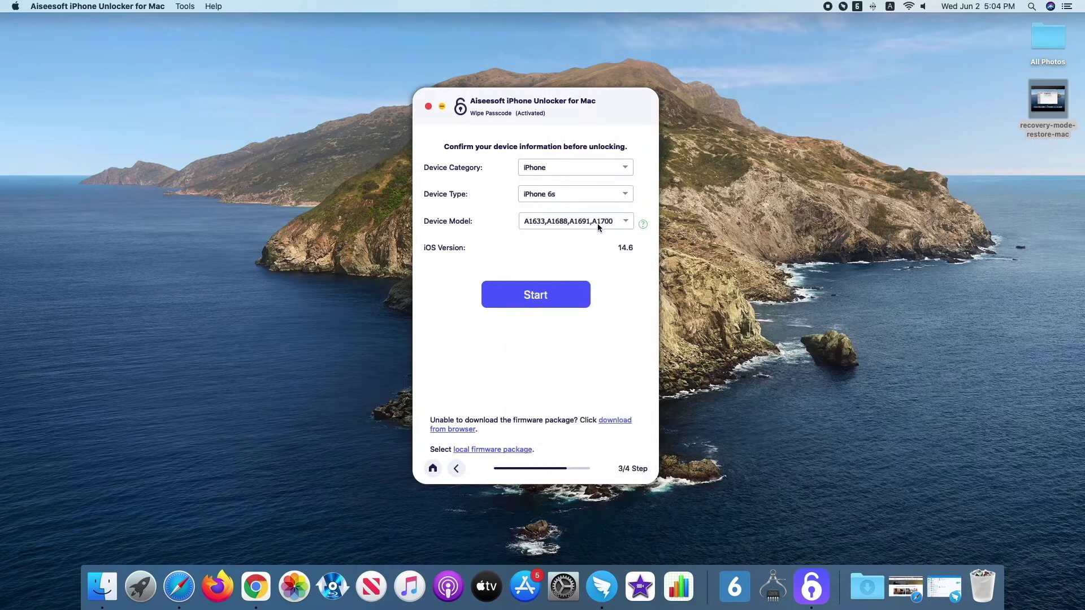
left_click(543, 300)
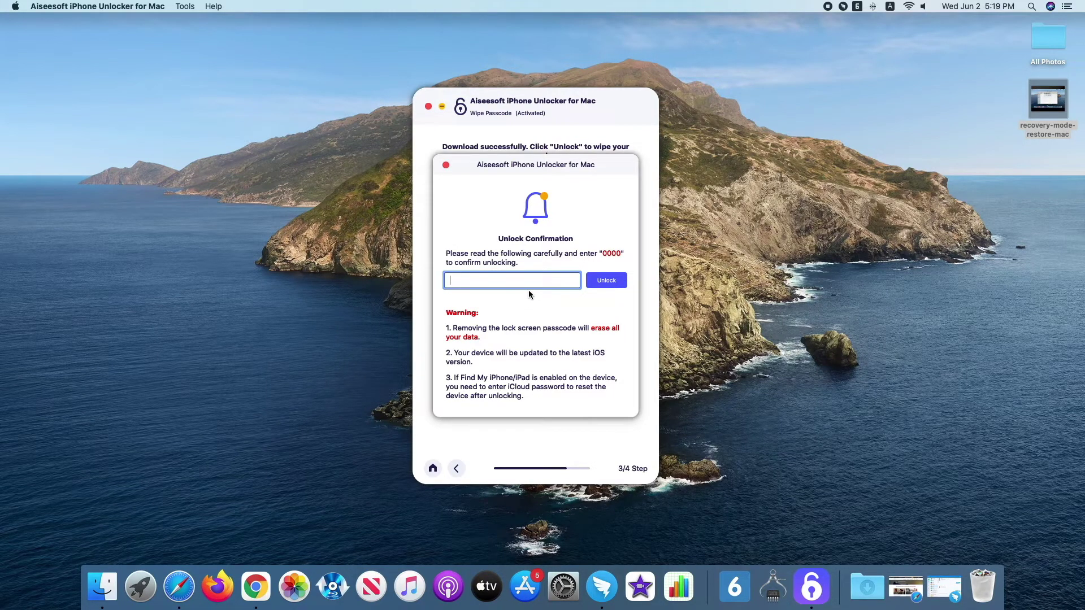
type("0000")
left_click(607, 280)
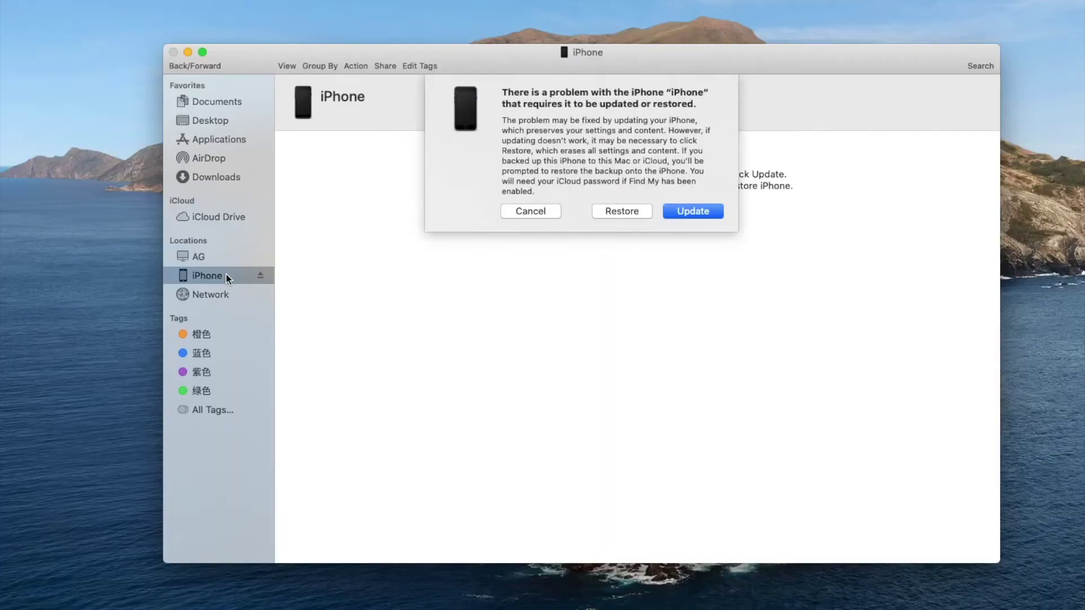
Choose Restore for the iPhone and agree to Apple's software license.
left_click(636, 212)
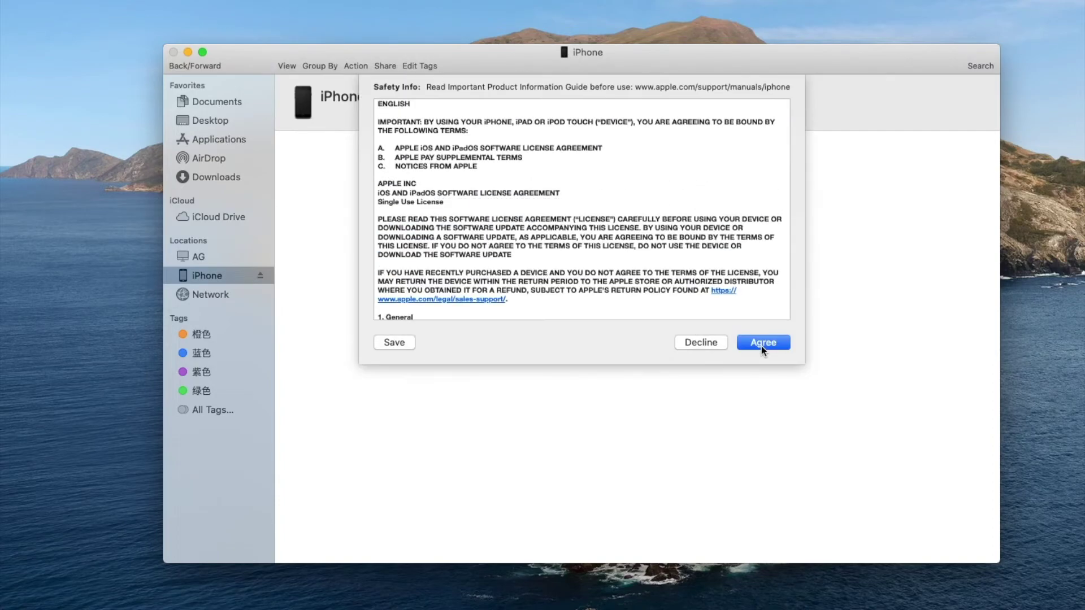
left_click(764, 344)
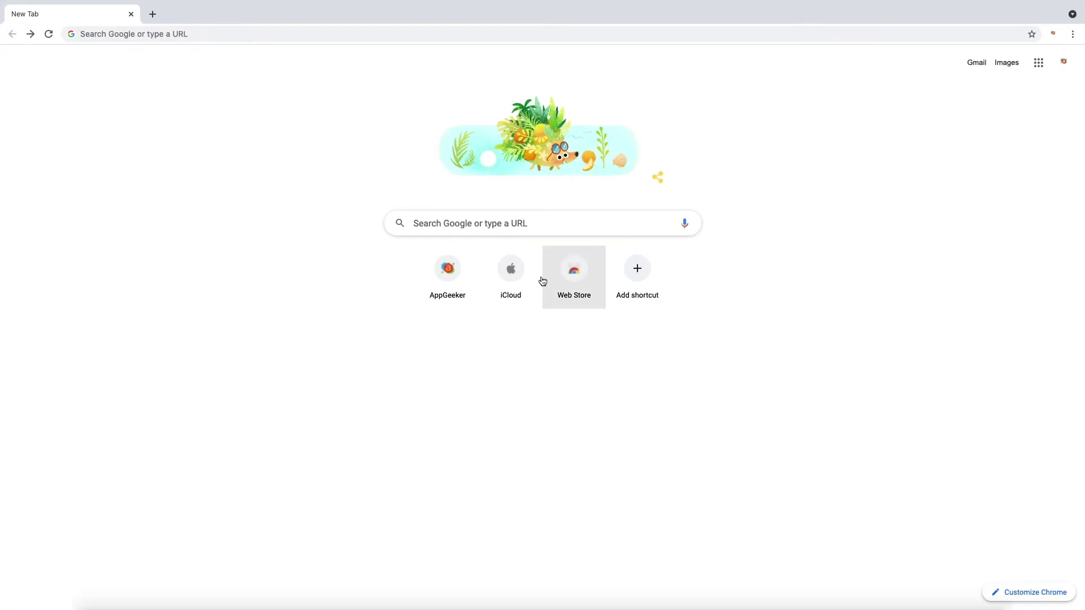
Sign in at icloud.com/find, select the iPhone under All Devices, and choose Erase iPhone.
left_click(514, 228)
type("i")
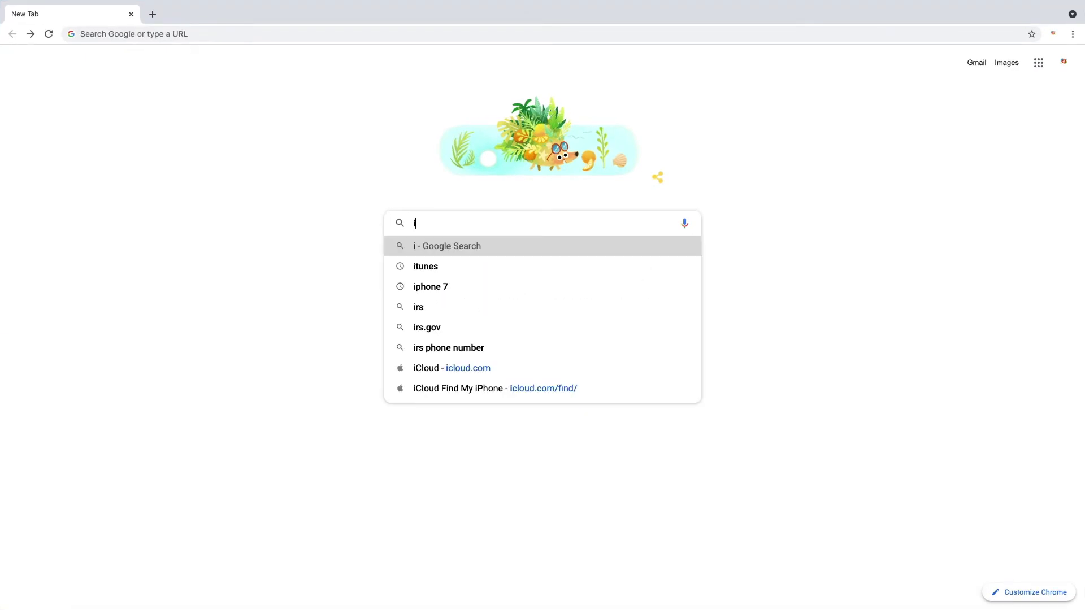
type("cloud.")
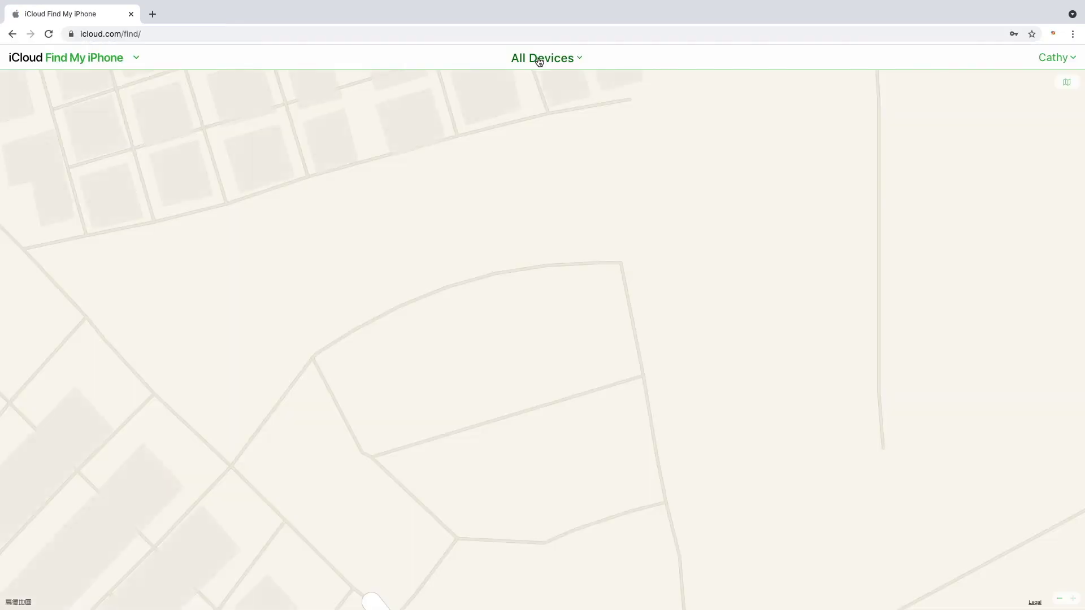
left_click(540, 58)
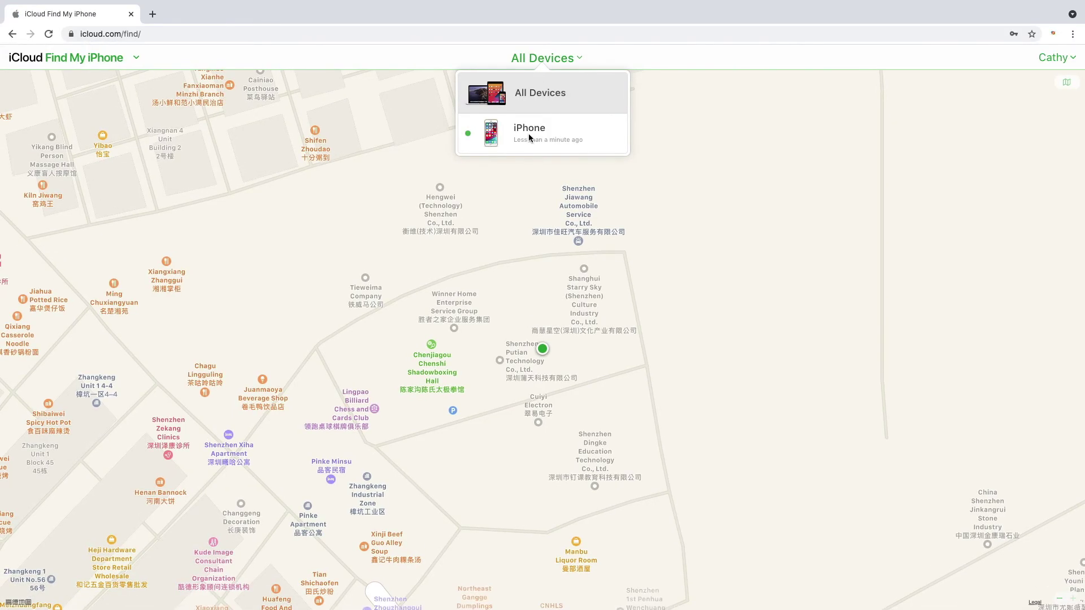
left_click(532, 134)
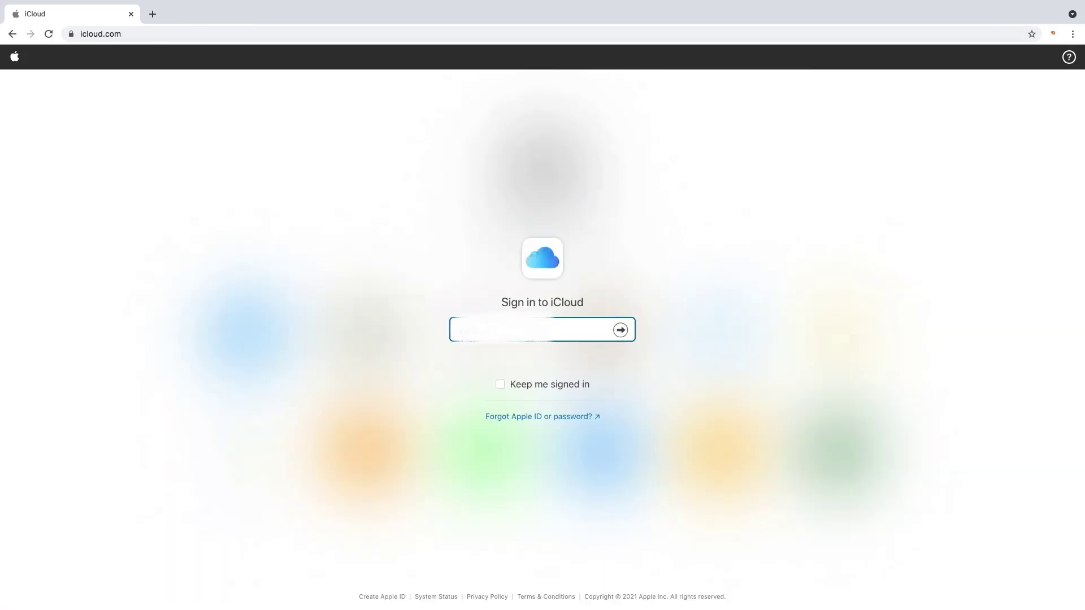
left_click(620, 330)
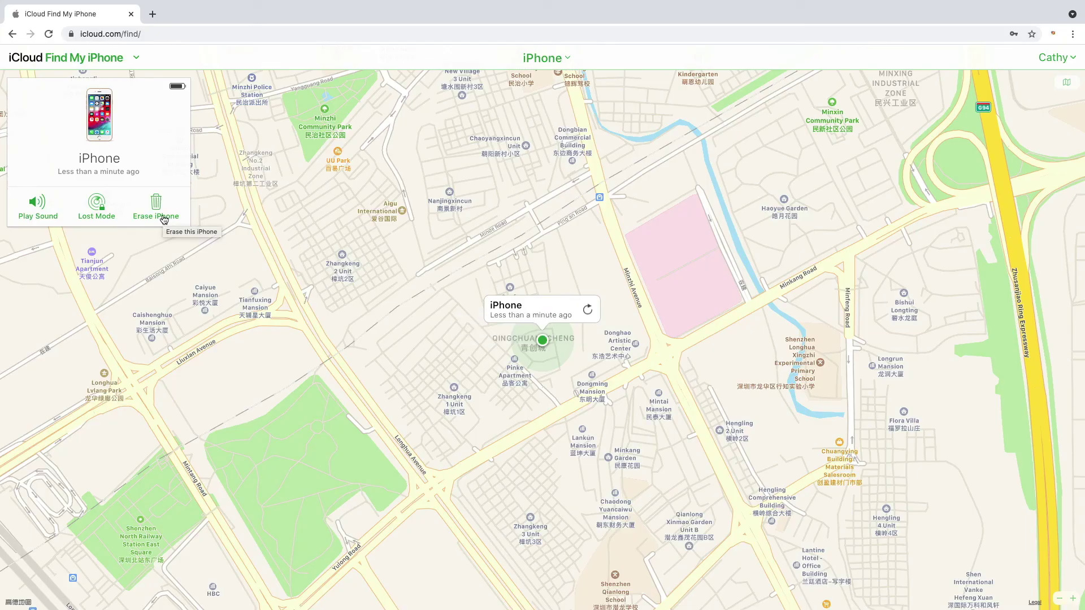
left_click(164, 219)
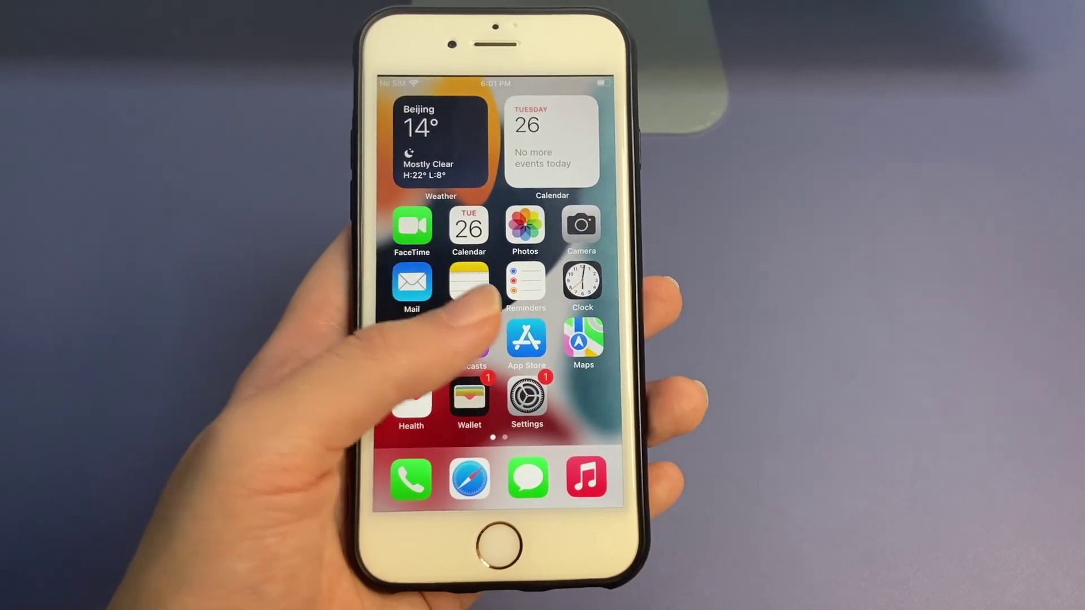
Swipe to the second home page, peek at the App Library, and return to page one.
left_click_drag(522, 348, 394, 330)
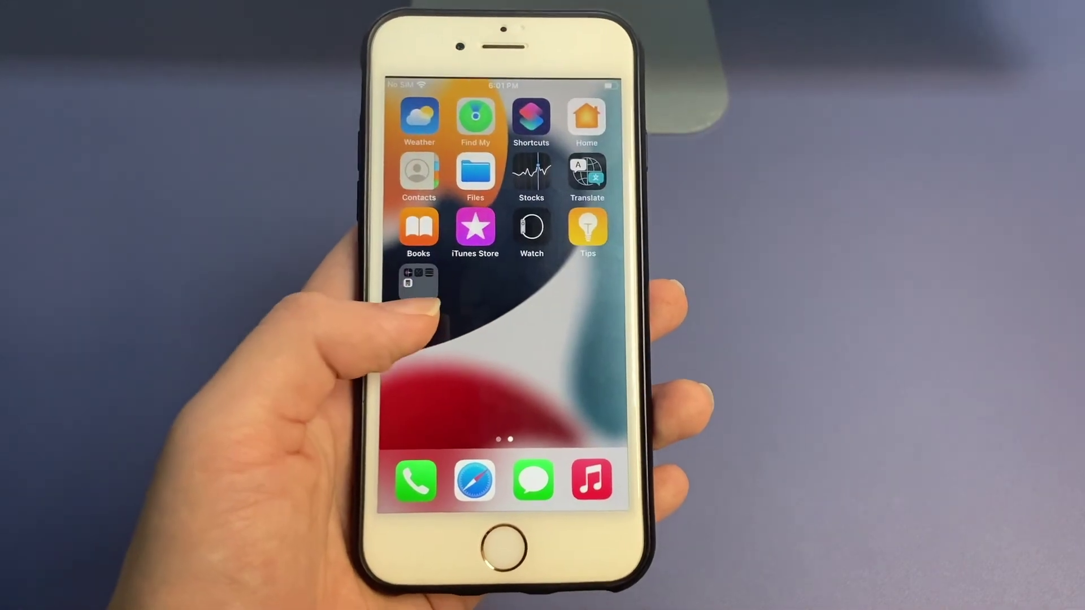
mouse_move(526, 339)
left_mouse_down()
mouse_move(381, 322)
mouse_move(504, 306)
left_mouse_up()
left_click_drag(399, 322, 542, 357)
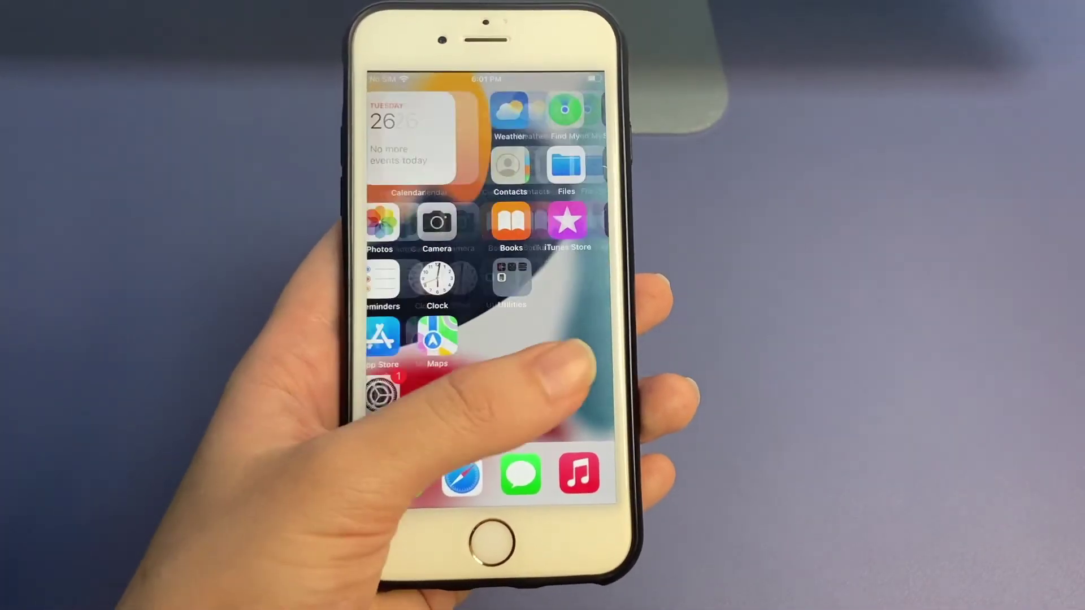